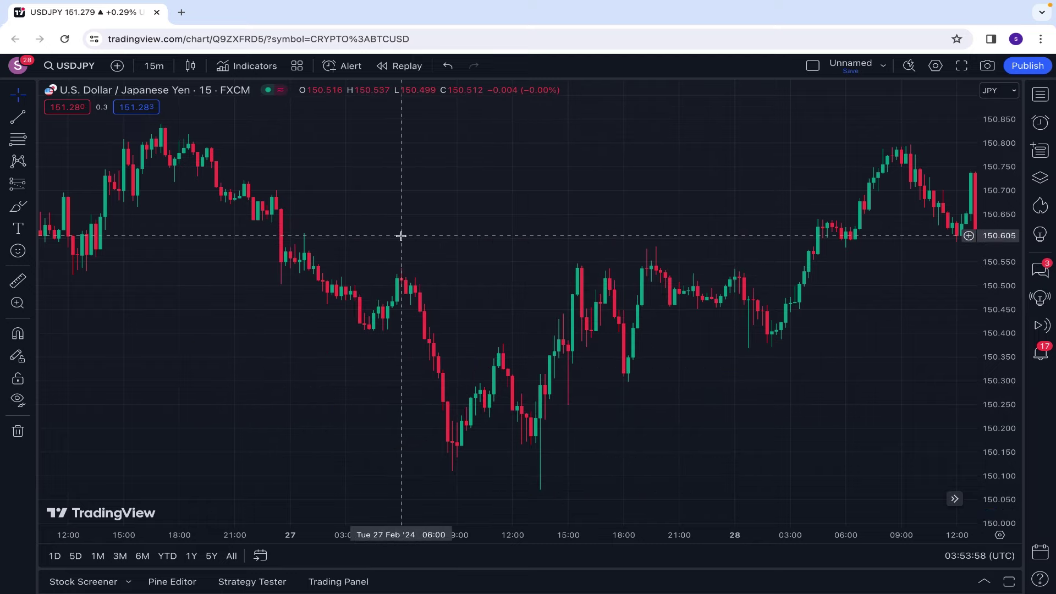
# - Search for 'Trend Trigger' and add the Trend Trigger Factor indicator to the USDJPY 15m chart
pyautogui.click(256, 65)
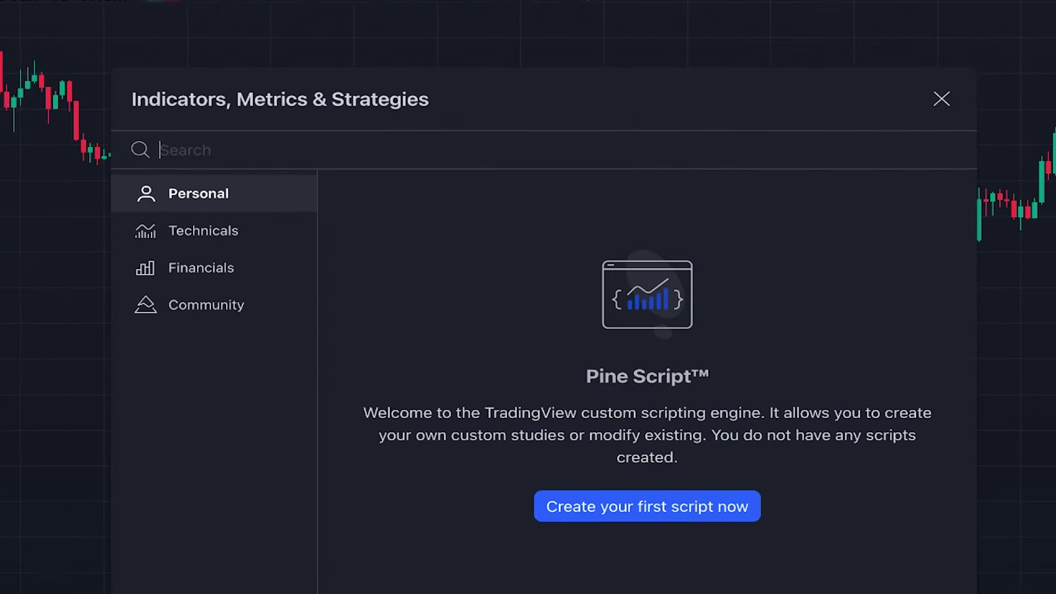
pyautogui.write('Trend Trigger')
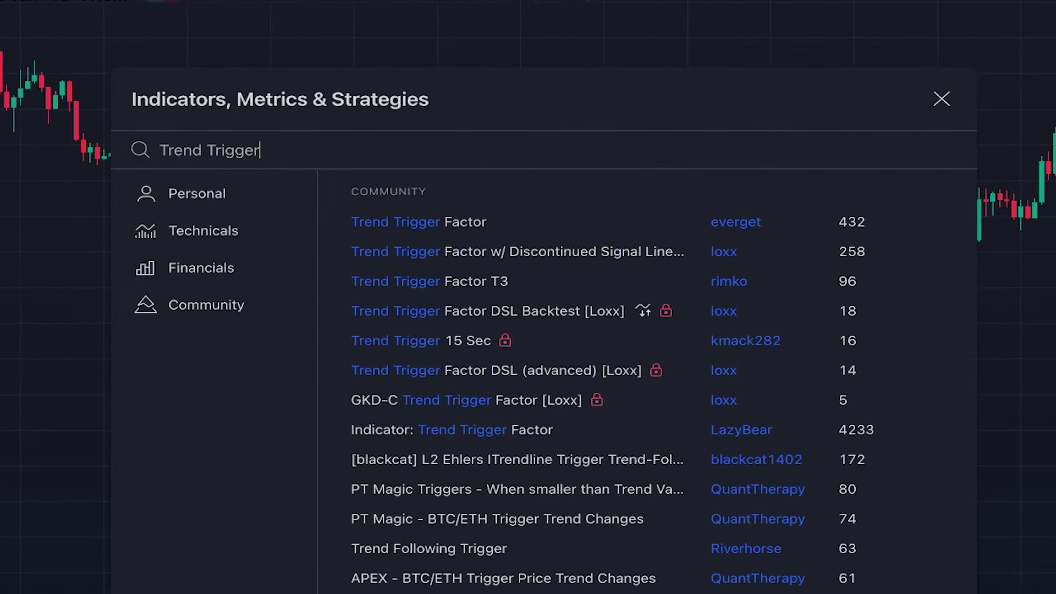
pyautogui.click(503, 430)
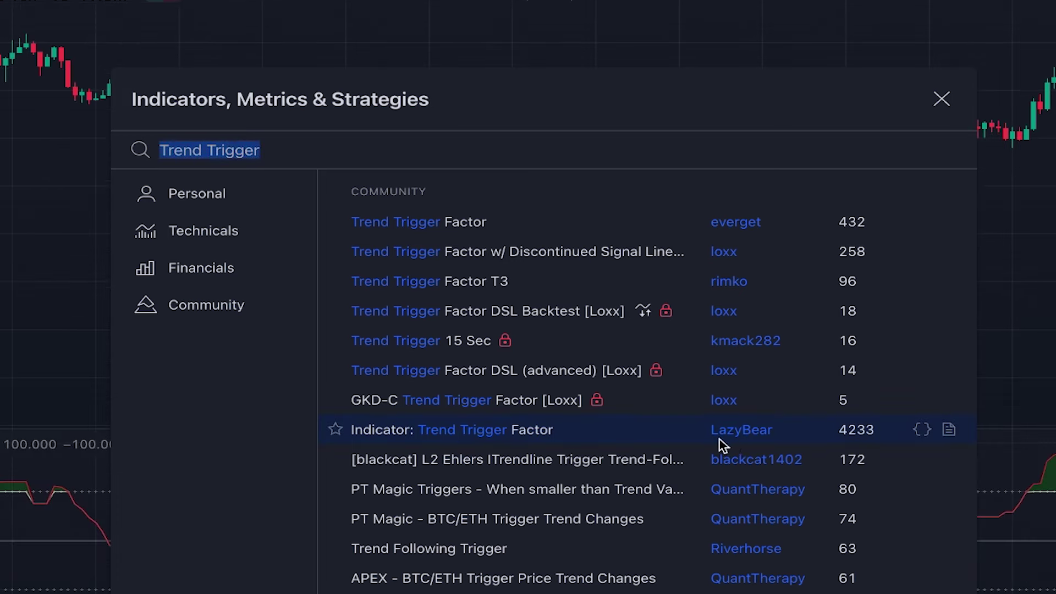
pyautogui.click(942, 101)
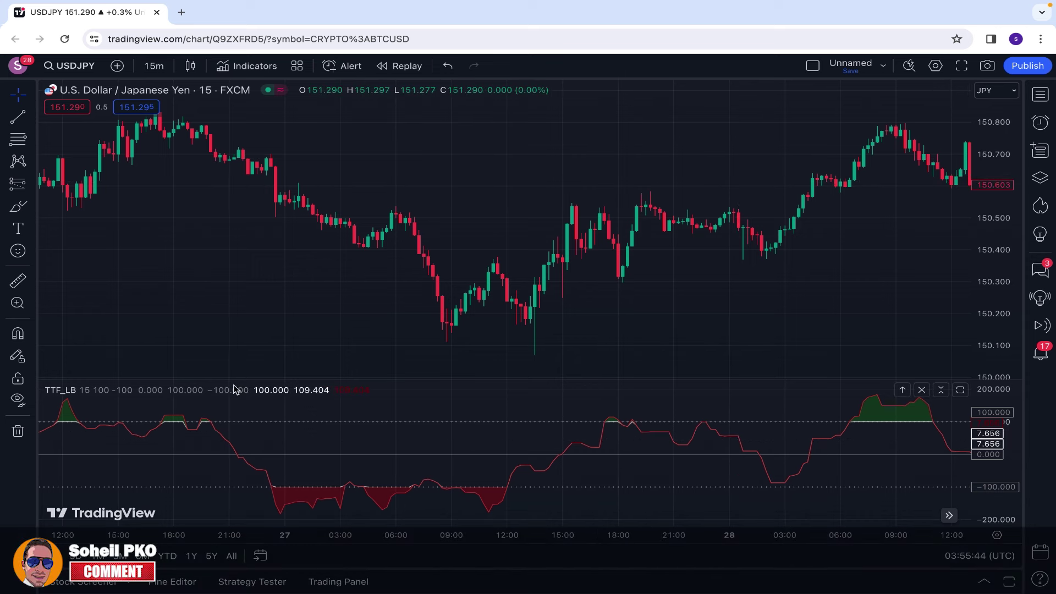
# - Set both TTF_LB background fills, green and red, to 100% opacity
pyautogui.click(164, 390)
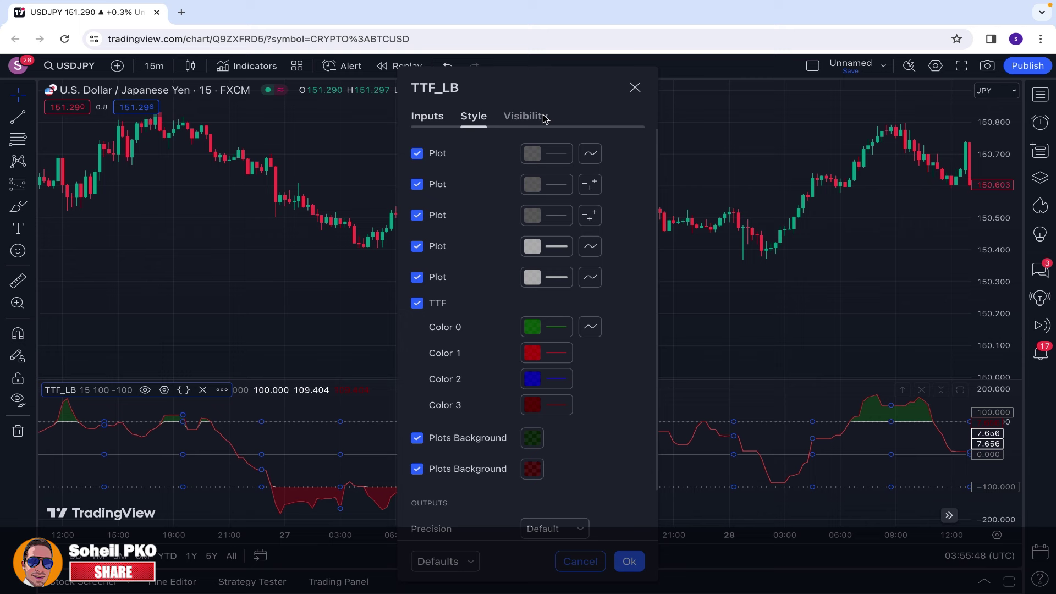
pyautogui.scroll(-1, 495, 316)
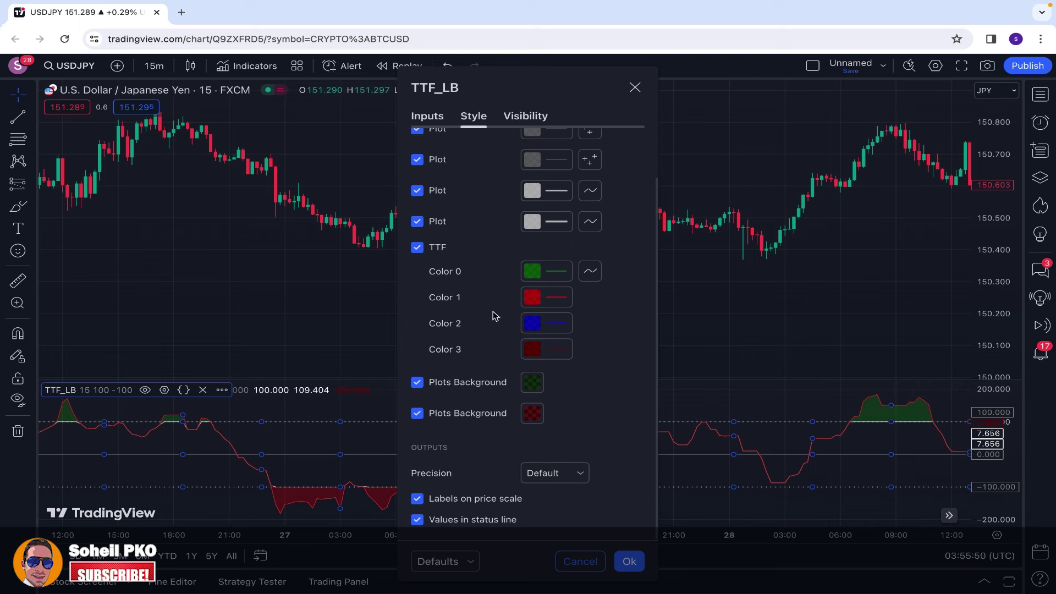
pyautogui.click(533, 384)
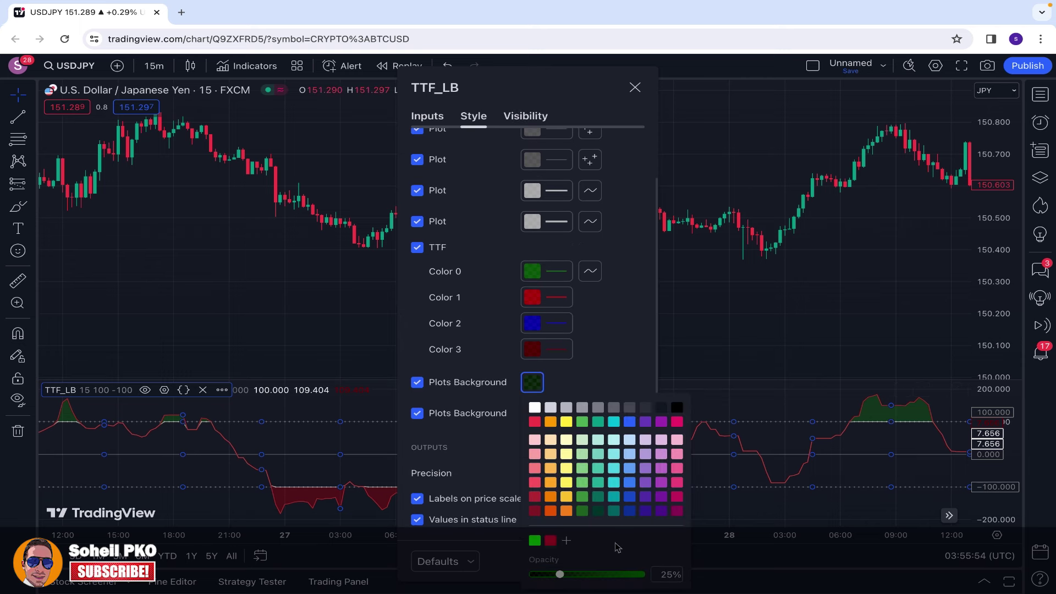
pyautogui.moveTo(560, 575); pyautogui.dragTo(671, 577)
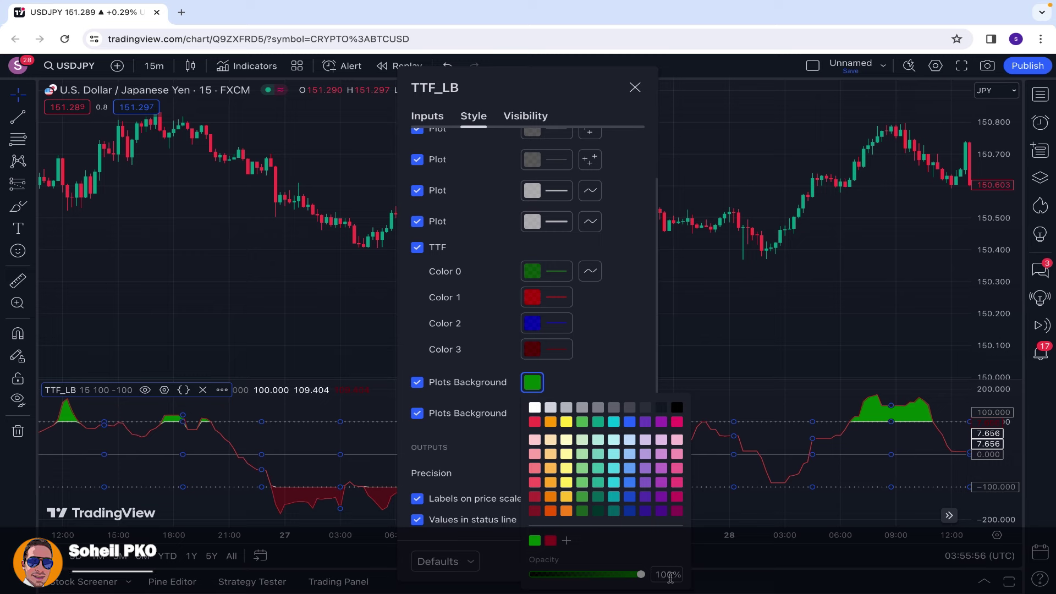
pyautogui.click(486, 446)
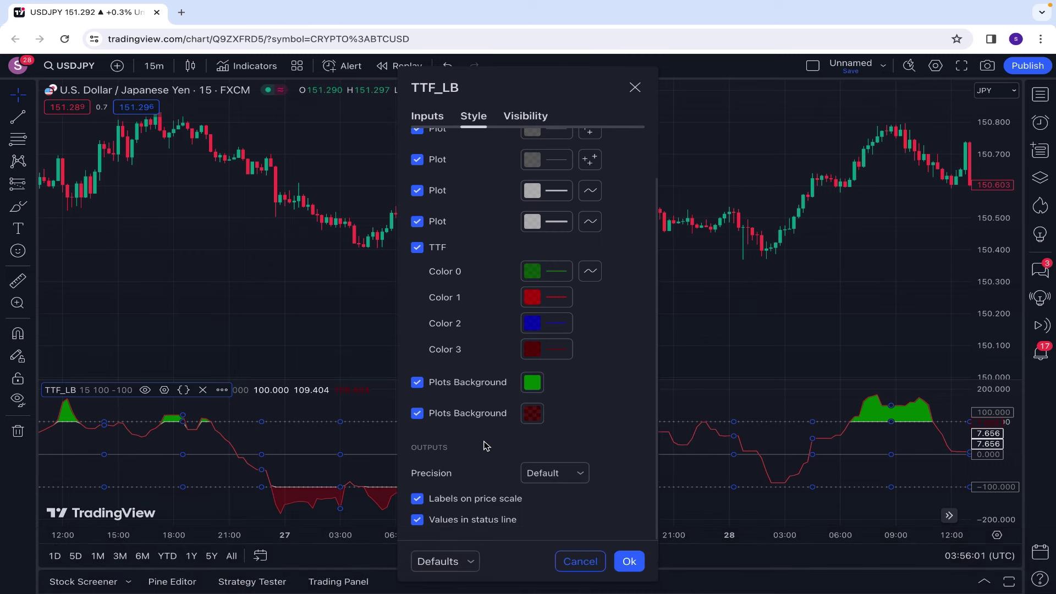
pyautogui.click(531, 414)
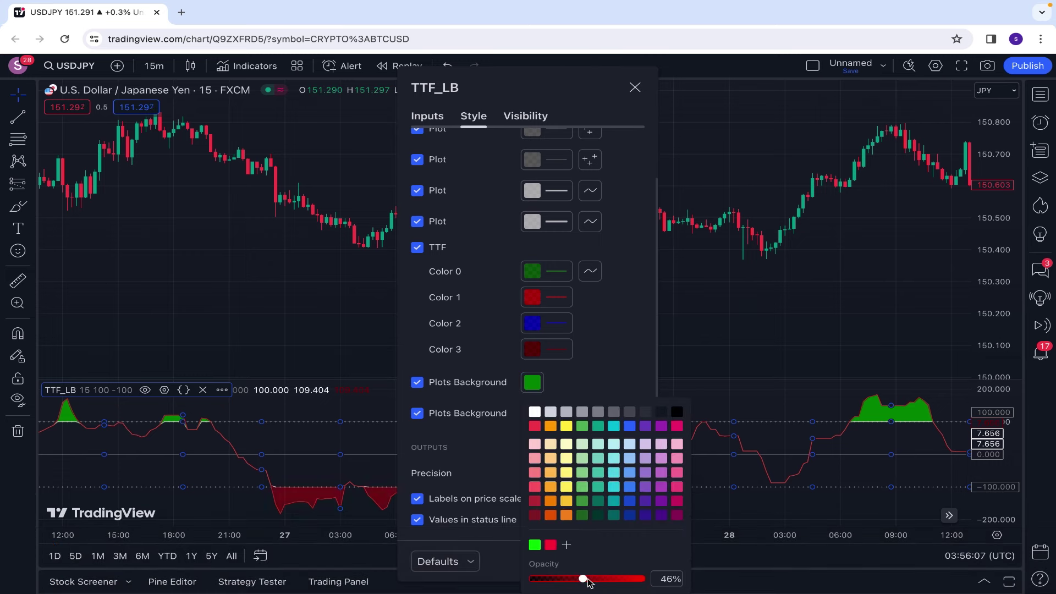
pyautogui.moveTo(587, 581); pyautogui.dragTo(761, 584)
pyautogui.click(619, 377)
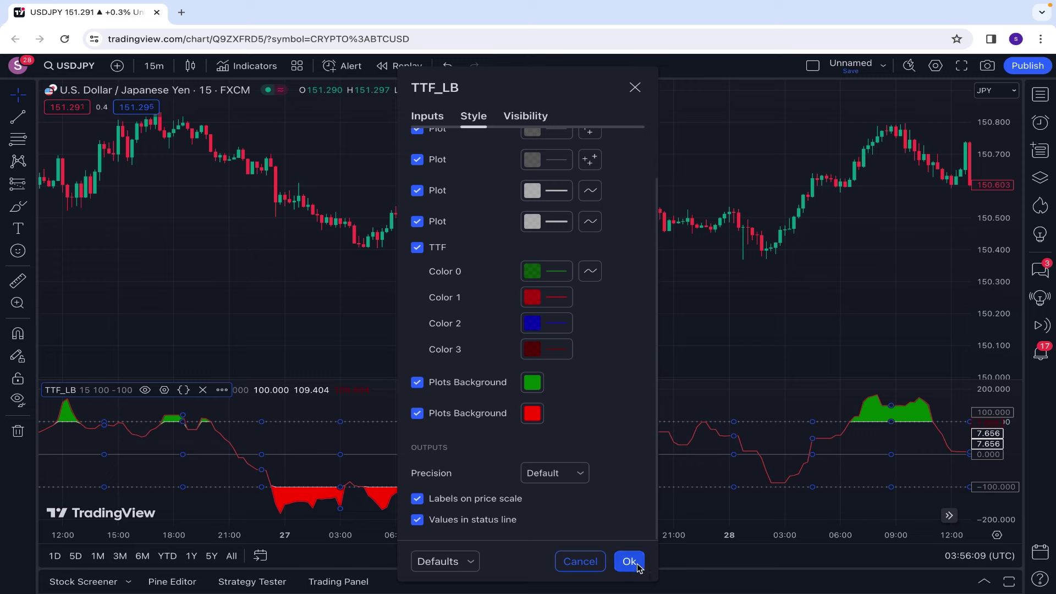
pyautogui.click(629, 561)
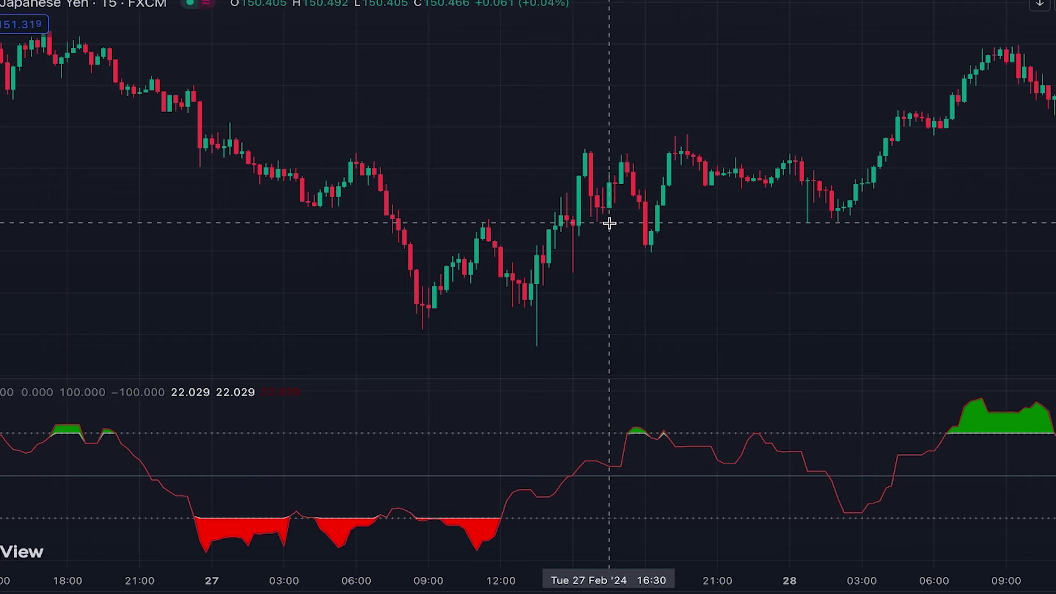
# - Search 'transformed rsi' and add the Simple Neural Network Transformed RSI indicator
pyautogui.click(292, 16)
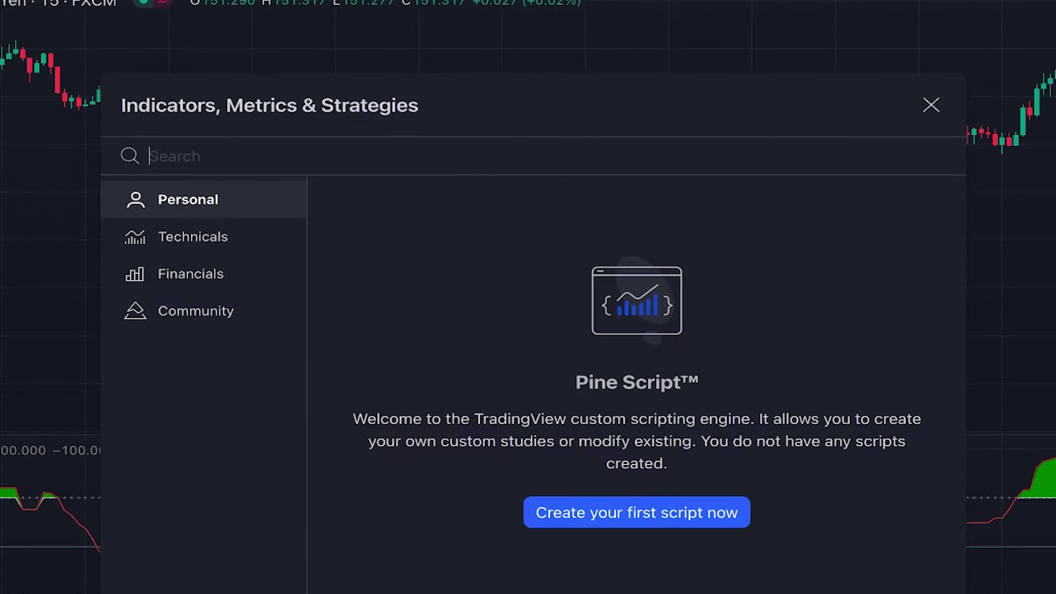
pyautogui.write('transformed rsi')
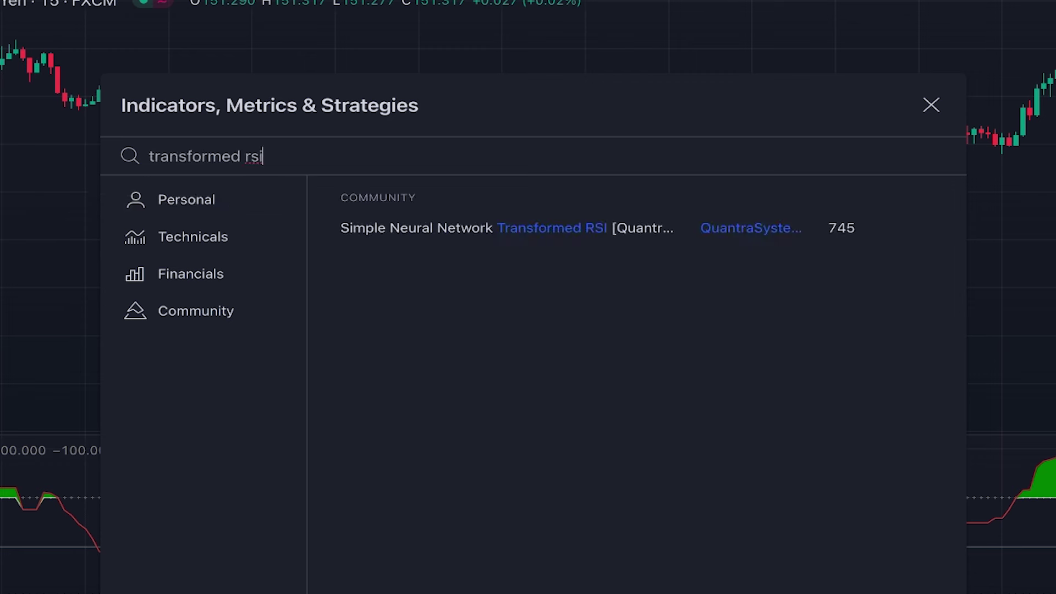
pyautogui.click(444, 223)
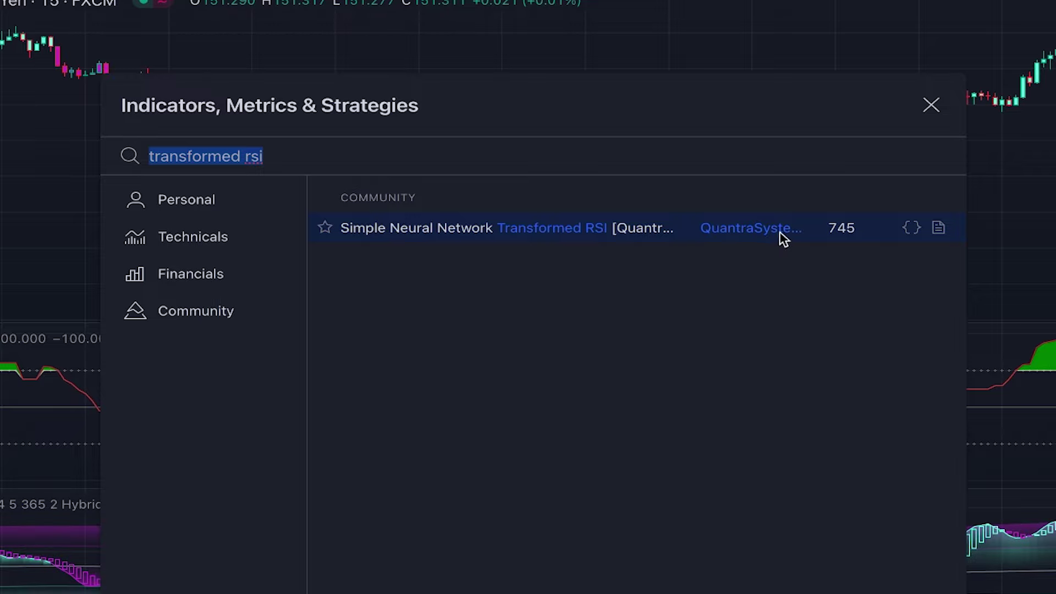
pyautogui.click(932, 105)
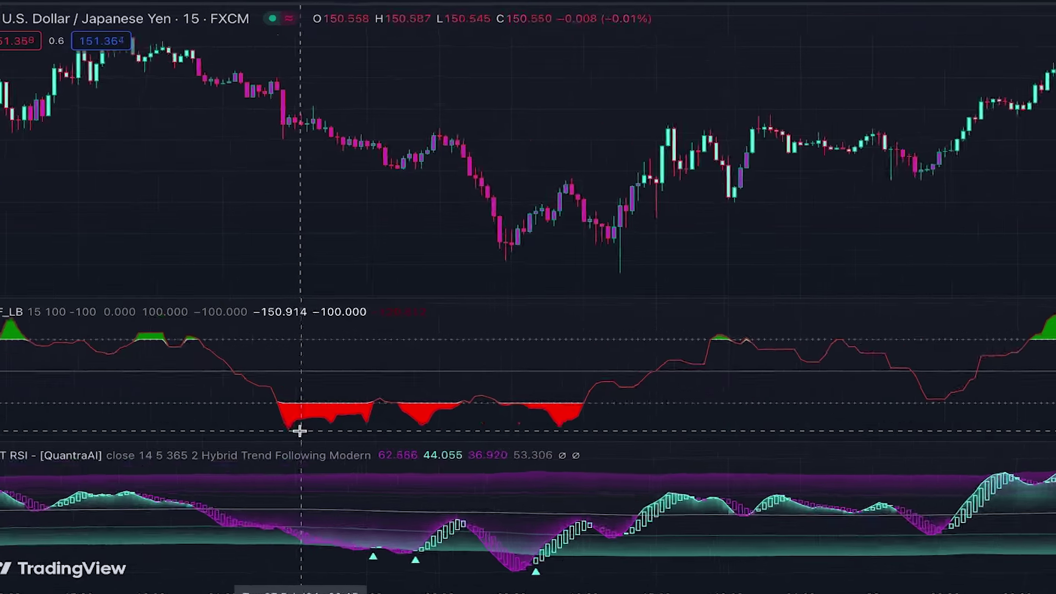
# - Scroll the chart back in time and zoom in to show the Trend Trigger Factor's red zone
pyautogui.hscroll(-5, 287, 407)
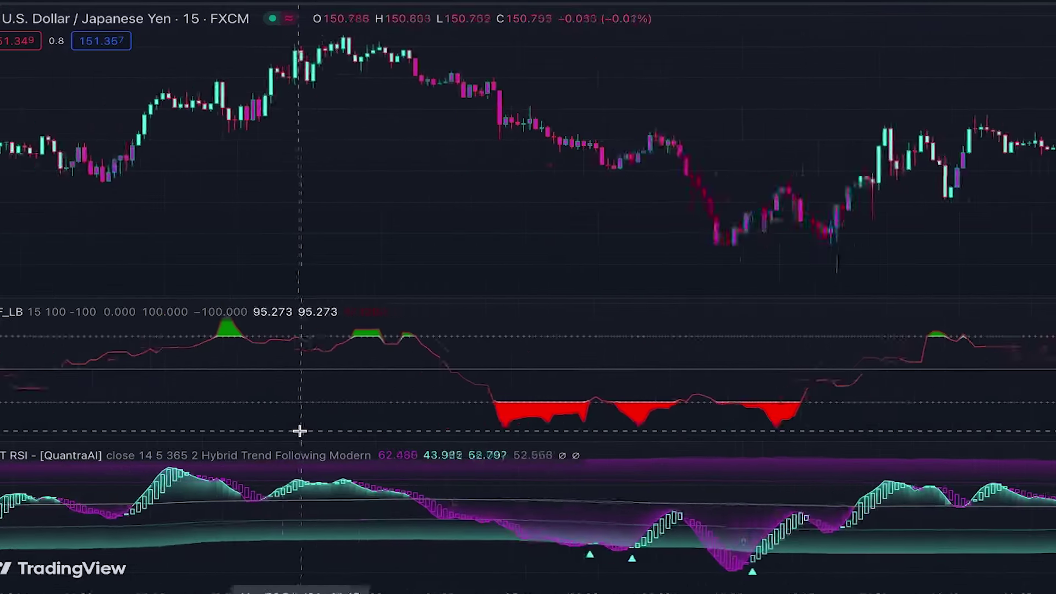
pyautogui.hscroll(-8, 300, 431)
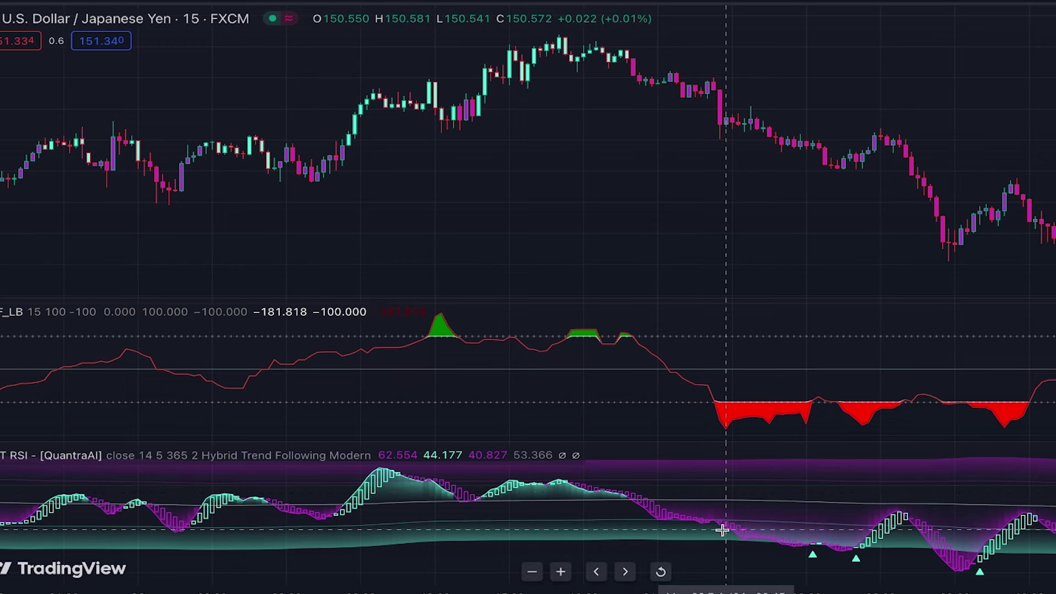
pyautogui.scroll(1, 453, 423)
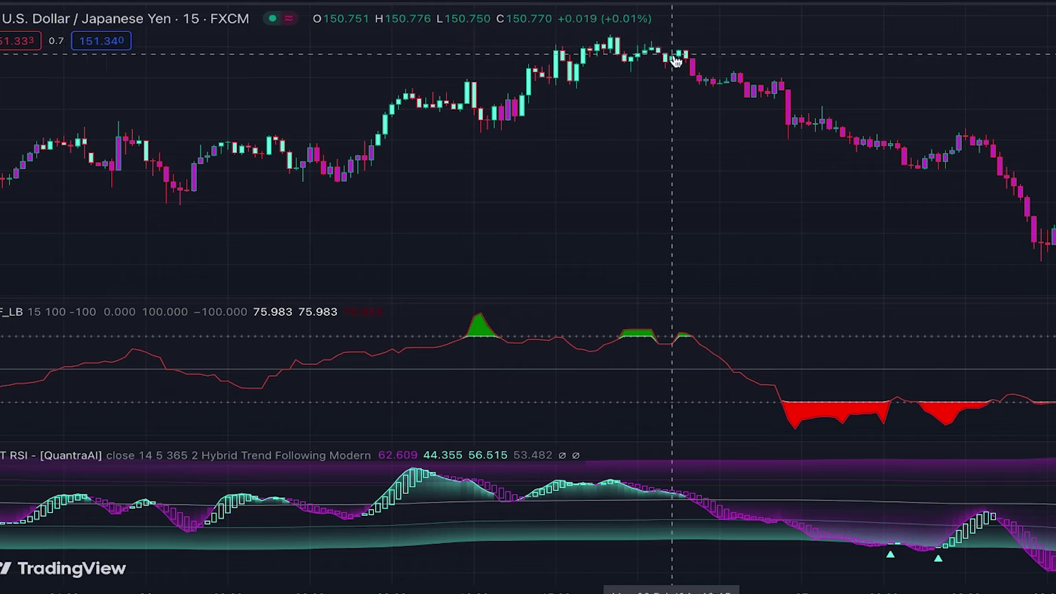
pyautogui.hscroll(5, 757, 123)
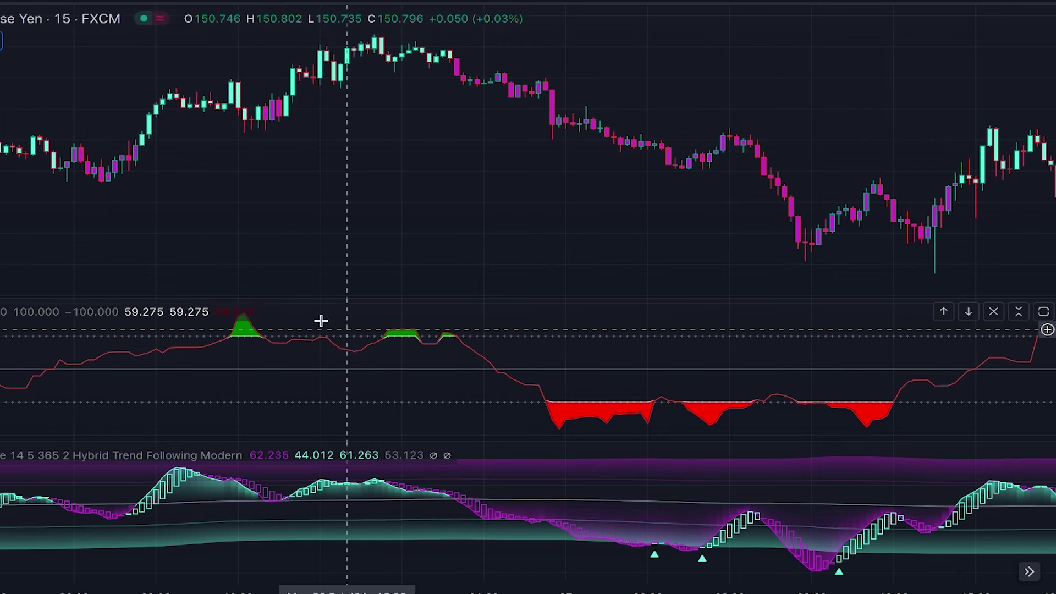
# - Draw a short position at the red-zone entry candle, stop raised and target lowered to about 1.58 risk/reward
pyautogui.click(559, 124)
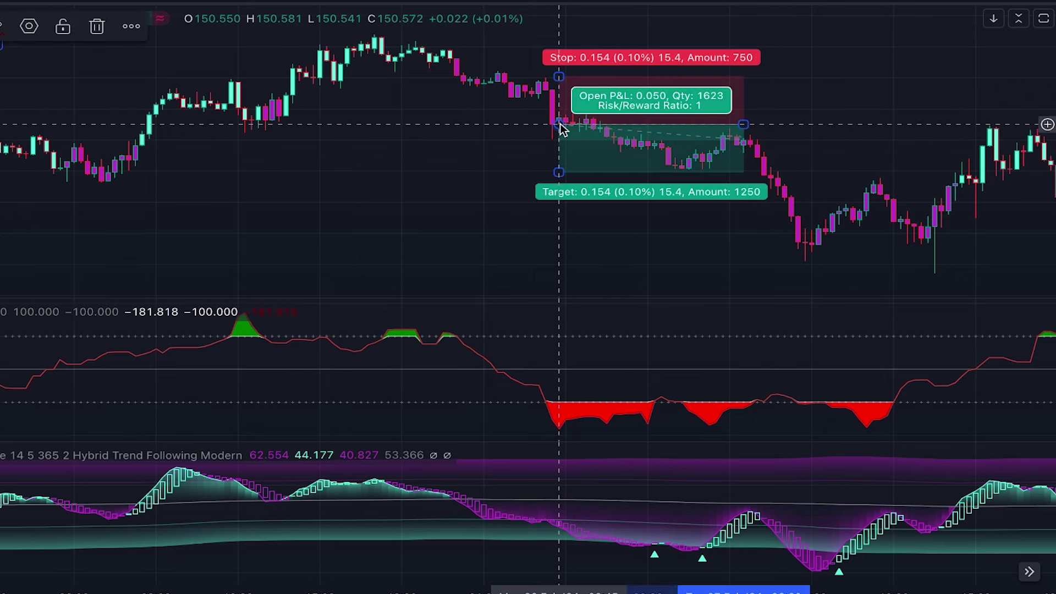
pyautogui.moveTo(558, 79); pyautogui.dragTo(559, 72)
pyautogui.moveTo(558, 173); pyautogui.dragTo(559, 208)
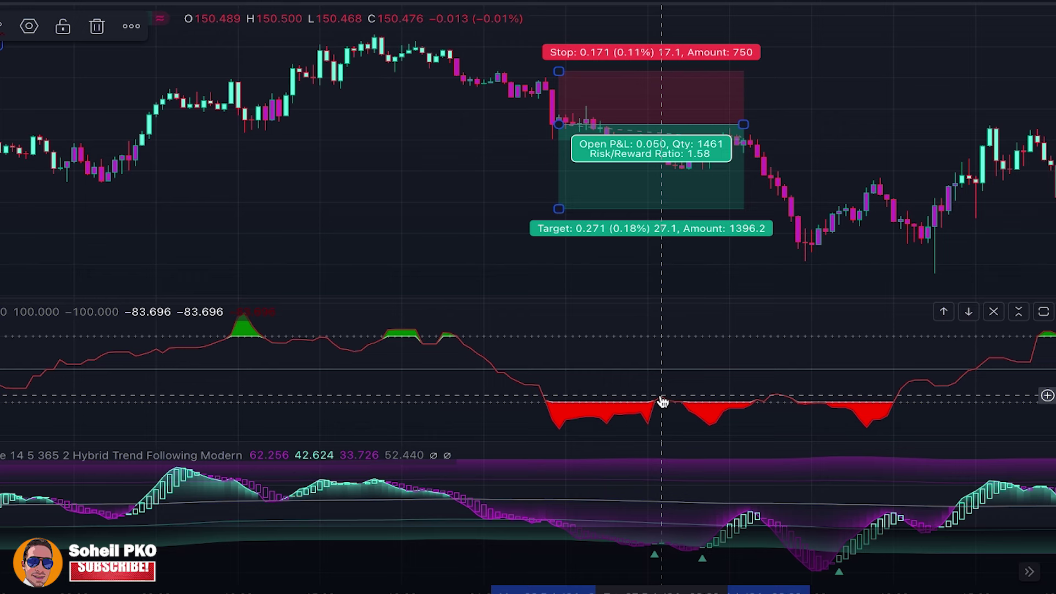
pyautogui.click(681, 423)
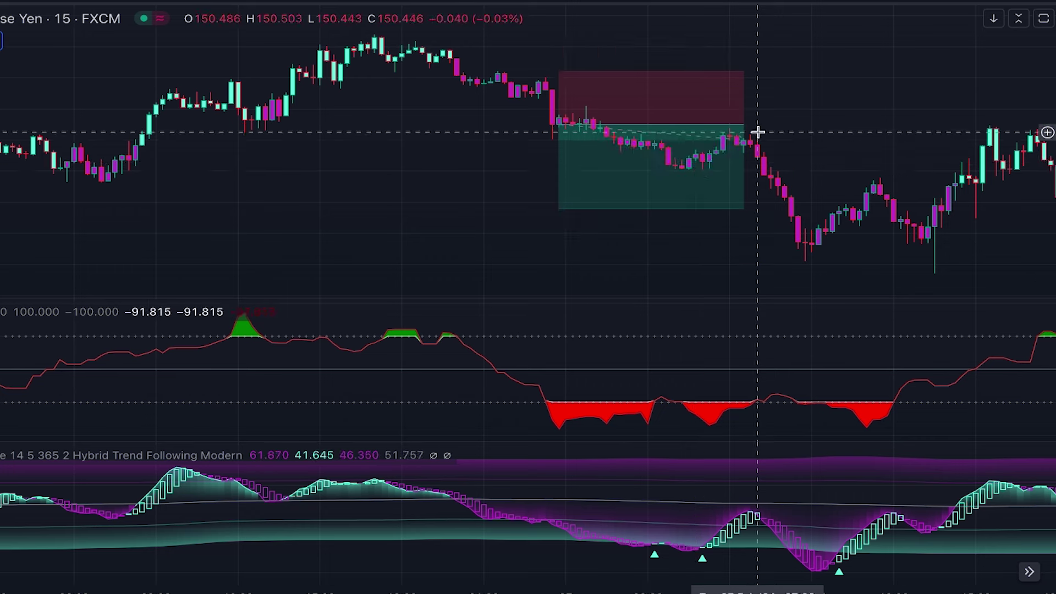
# - Shorten the short-position box, then scroll forward to the later bars where the TTF turns red again
pyautogui.moveTo(748, 126); pyautogui.dragTo(648, 127)
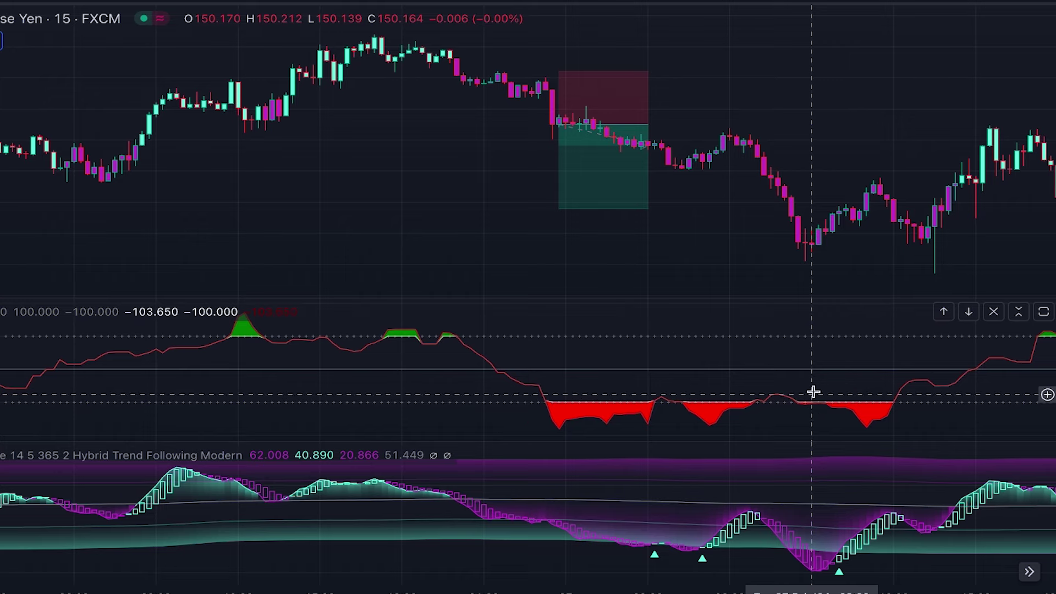
pyautogui.hscroll(5, 843, 230)
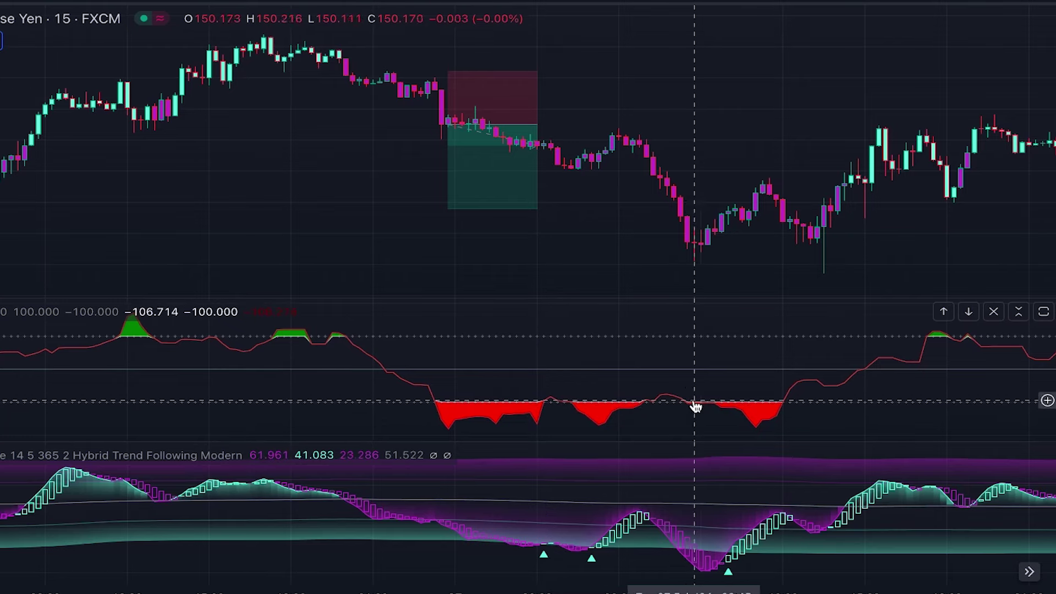
pyautogui.hscroll(5, 707, 406)
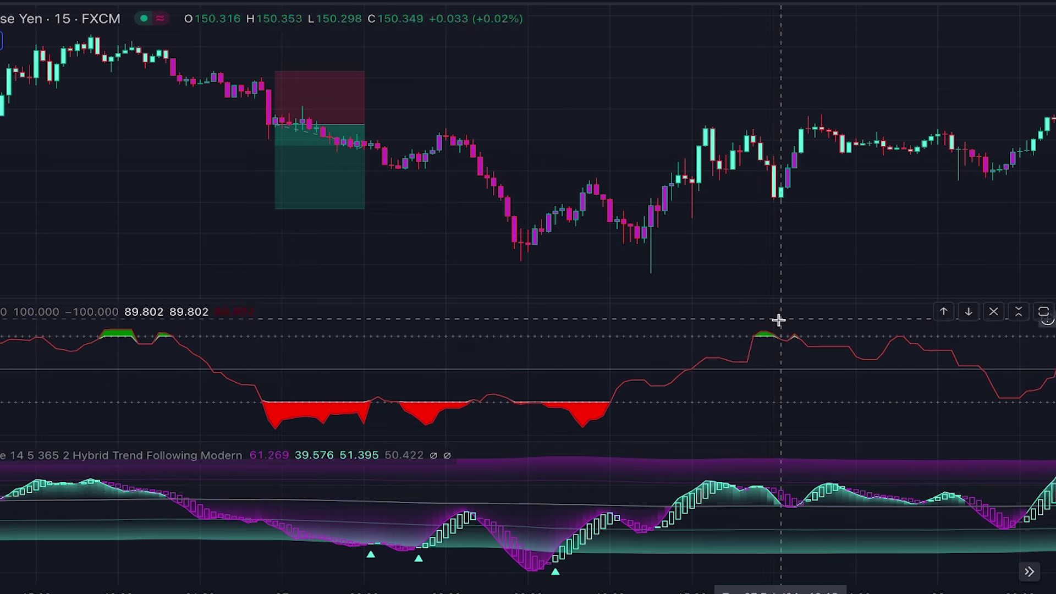
pyautogui.hscroll(10, 768, 339)
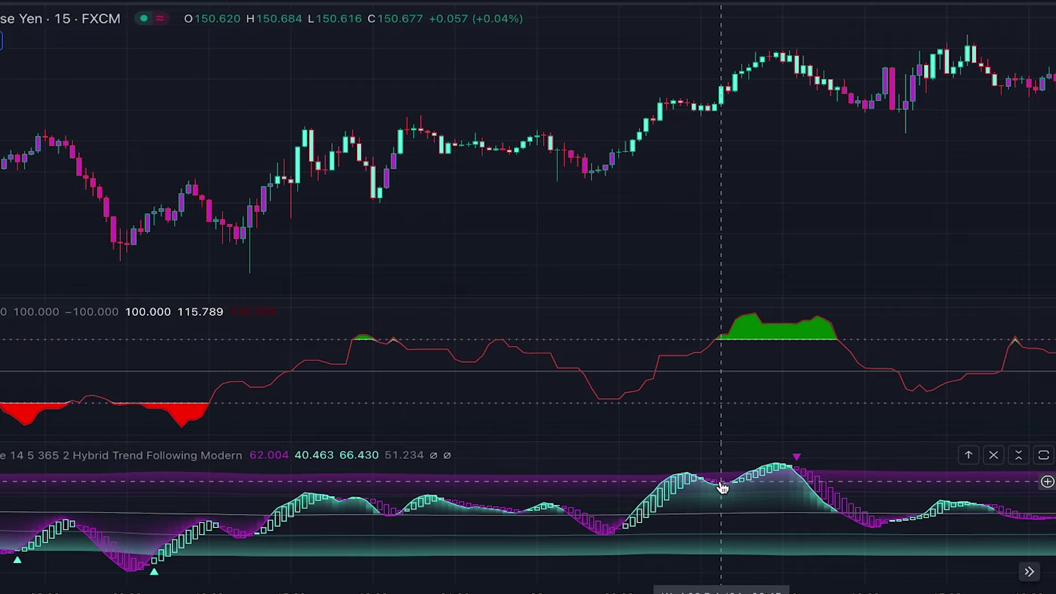
pyautogui.hscroll(10, 719, 332)
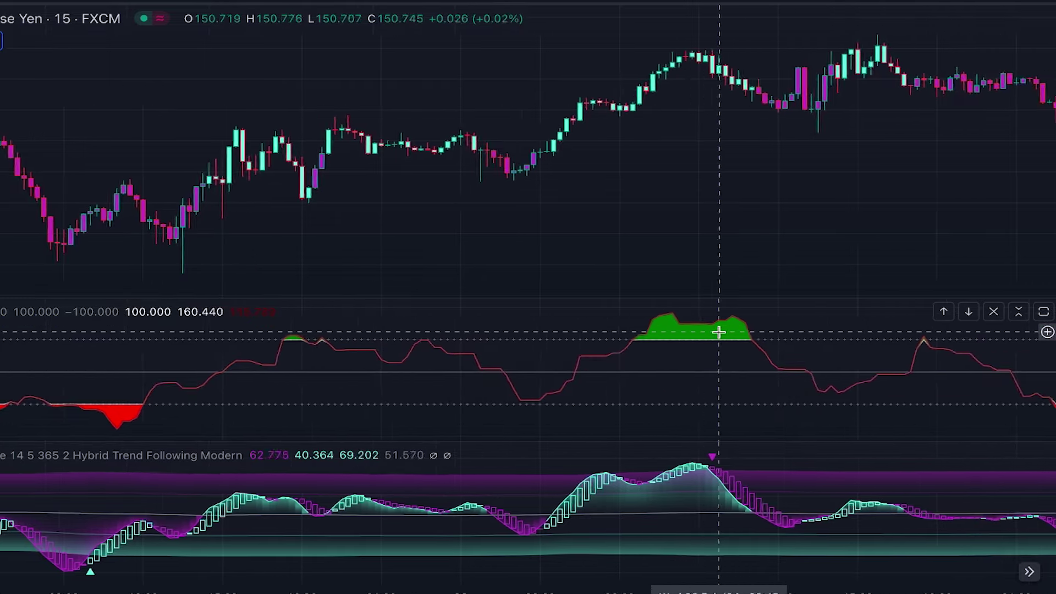
pyautogui.hscroll(1, 719, 332)
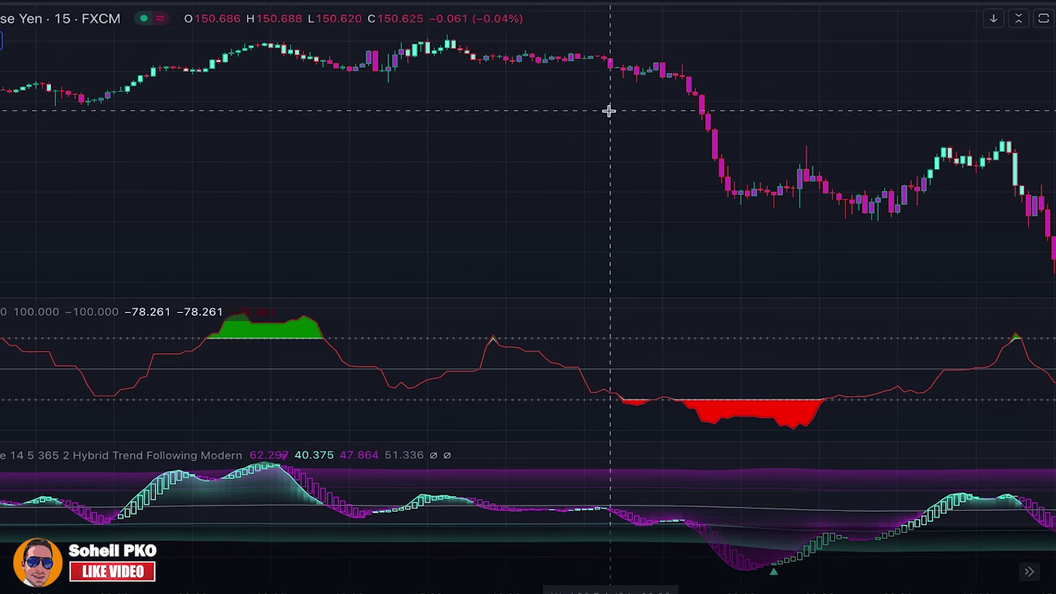
# - Draw a second short position at the new red zone, stop 0.219 above entry and target lowered
pyautogui.click(636, 67)
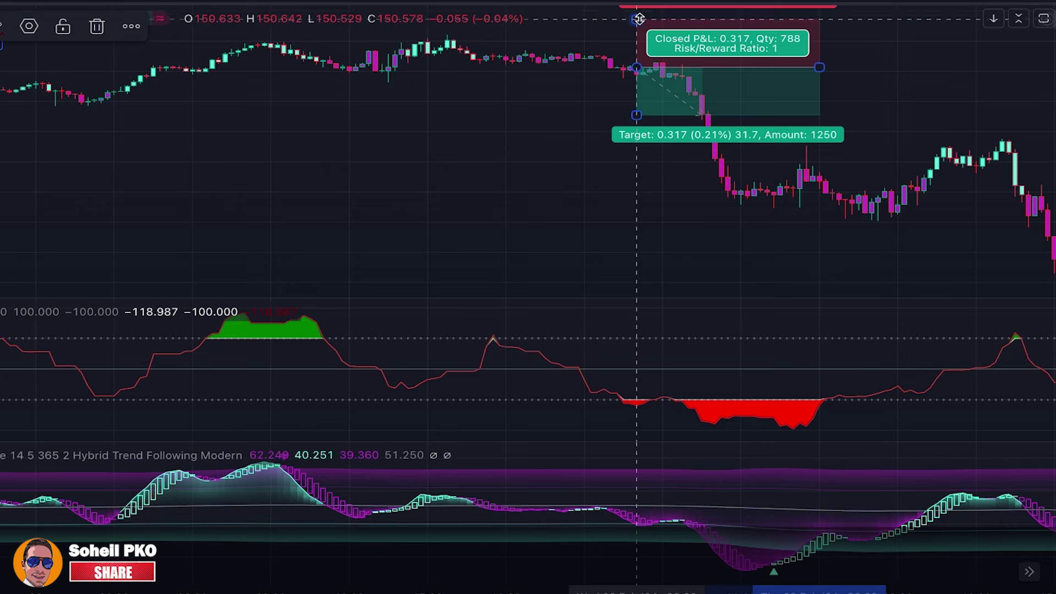
pyautogui.moveTo(640, 32); pyautogui.dragTo(638, 34)
pyautogui.moveTo(636, 116); pyautogui.dragTo(654, 211)
pyautogui.click(528, 208)
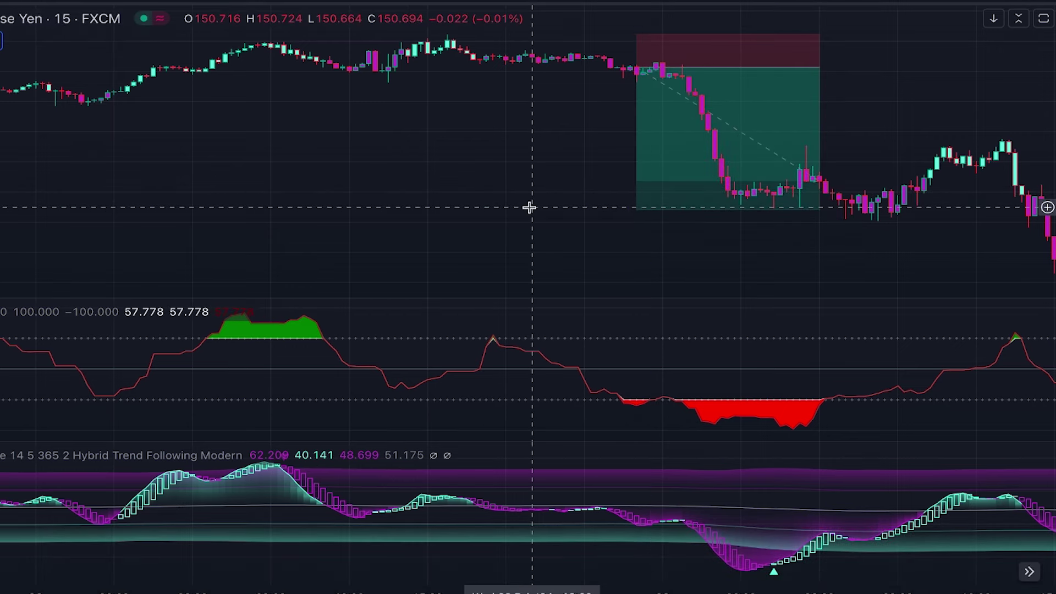